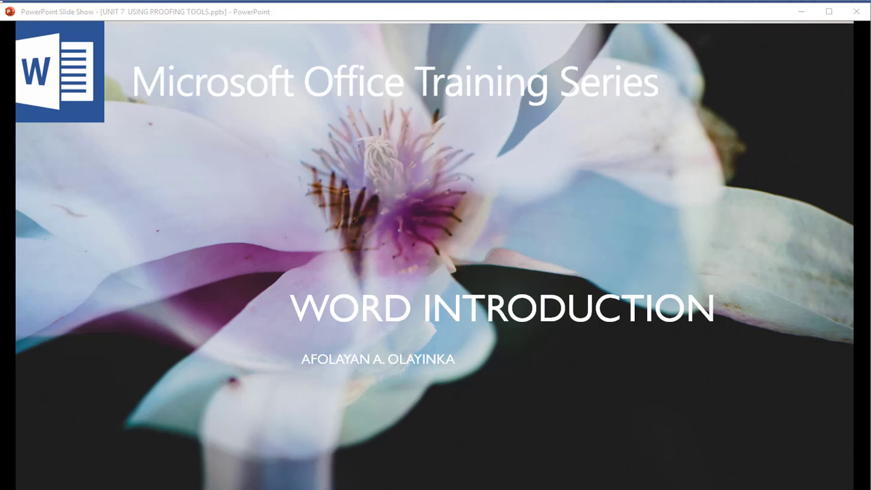
- Advance the slideshow from the title slide through the course introduction to the slides on using the spelling and grammar checker
left_click(600, 423)
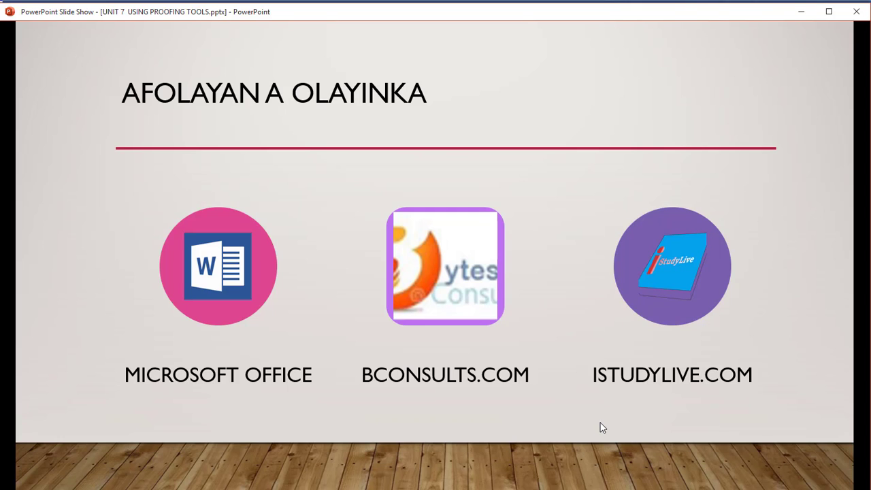
left_click(600, 423)
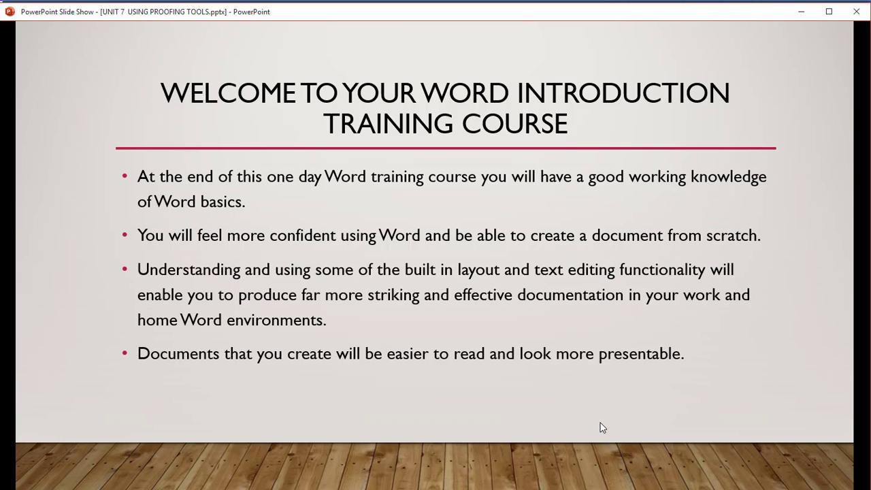
left_click(600, 427)
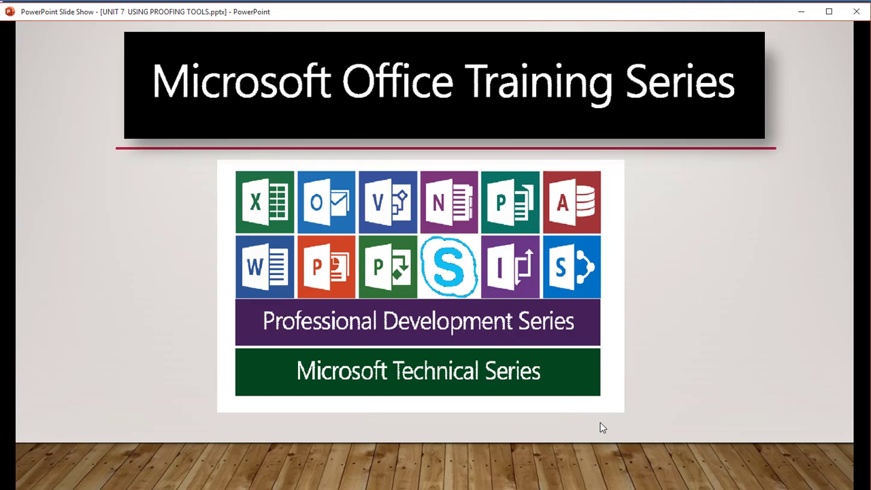
left_click(600, 427)
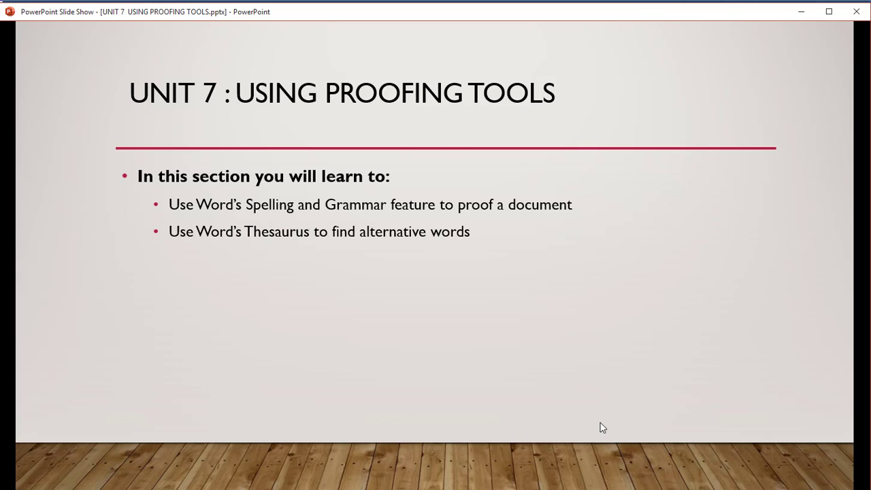
key("Right")
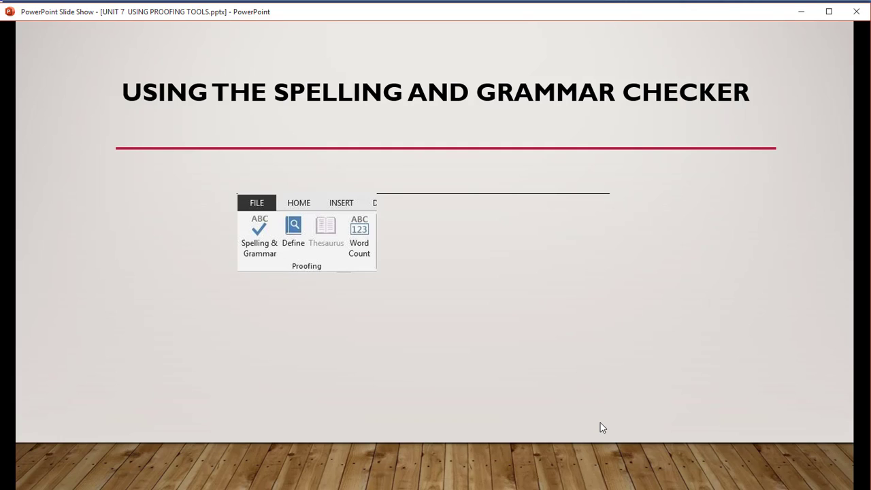
left_click(600, 422)
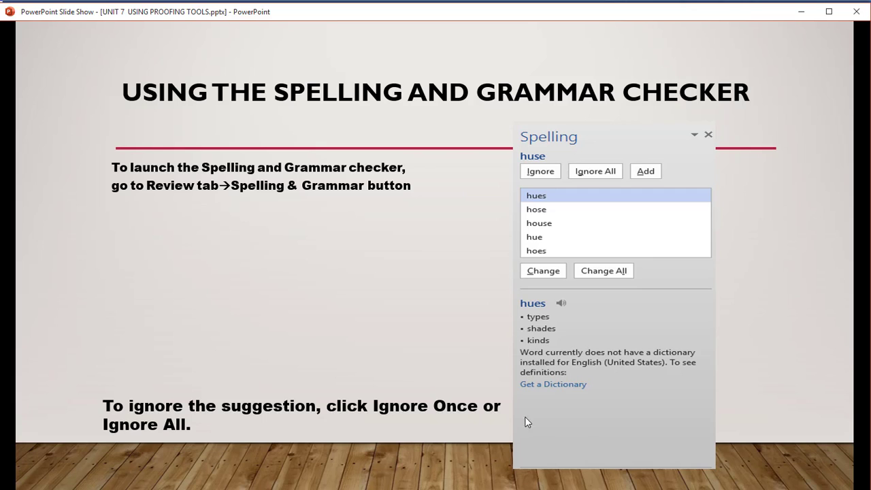
- Switch to the reference letter in Word and run the Spelling & Grammar check
key("alt+Tab")
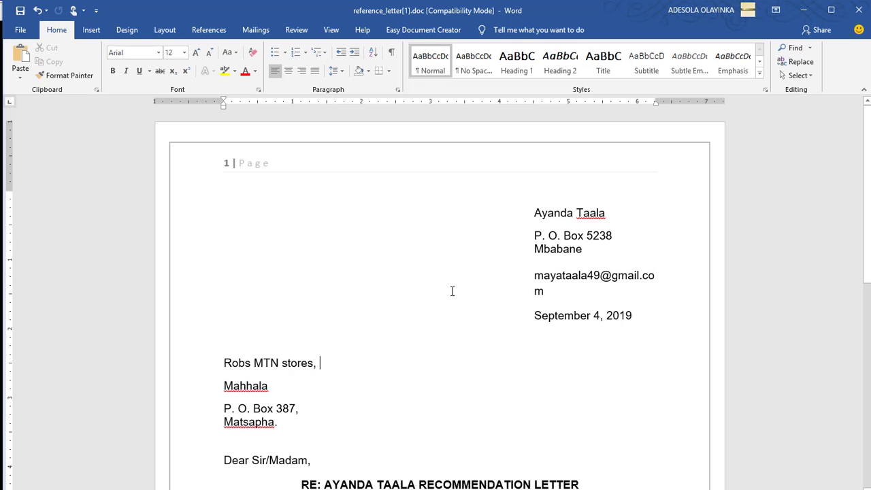
left_click(296, 30)
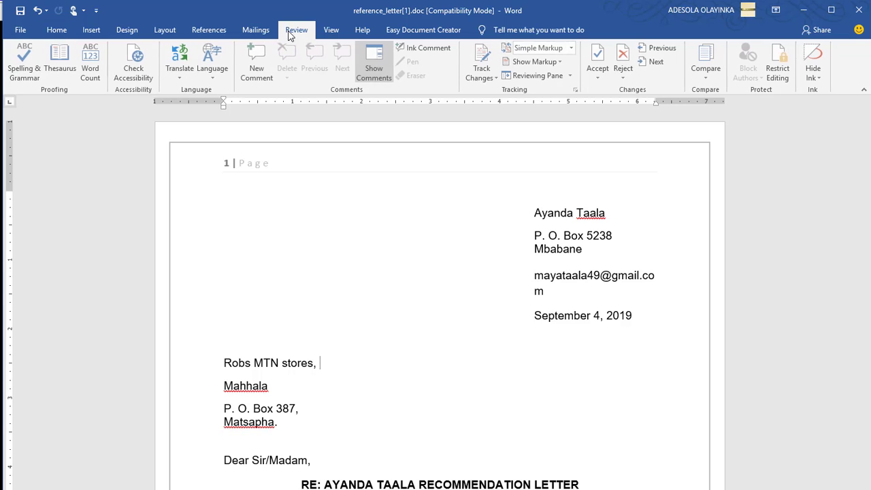
left_click(22, 73)
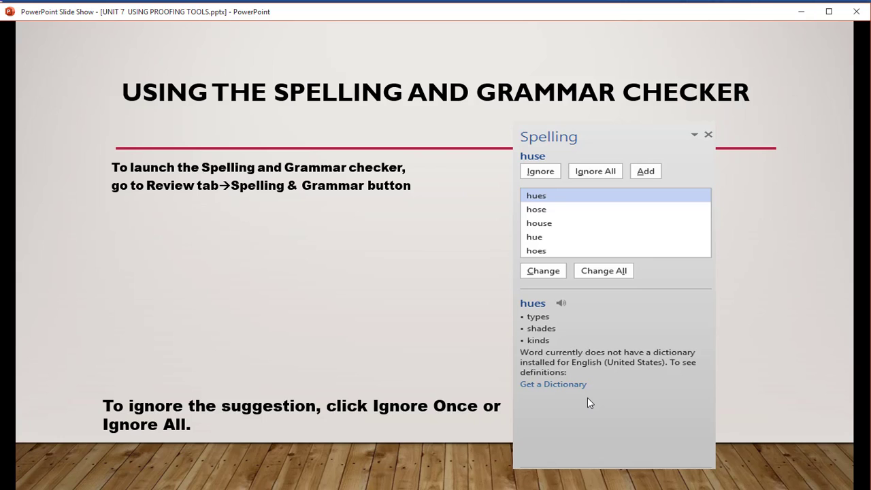
- Advance the slideshow through the slide on adding words to the dictionary and the spelling and grammar checking options
left_click(587, 399)
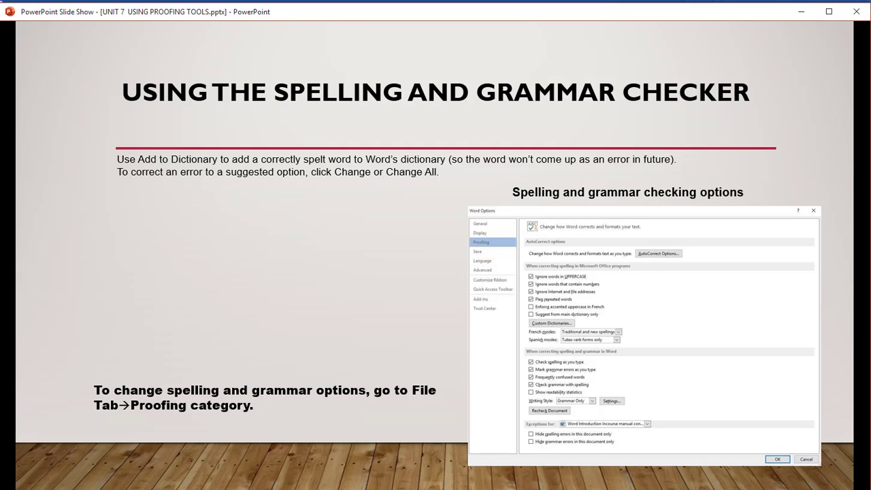
key("Right")
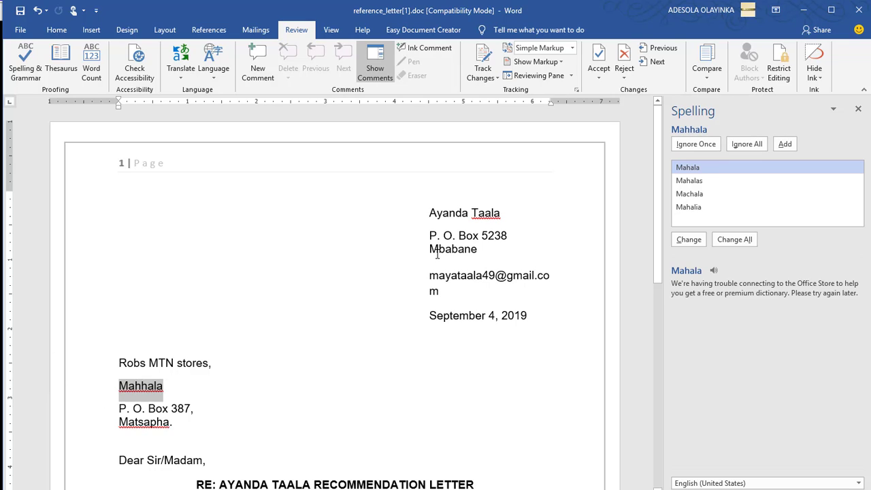
- Look up the flagged surname at the top of the letter in the Thesaurus
left_click_drag(471, 213, 507, 213)
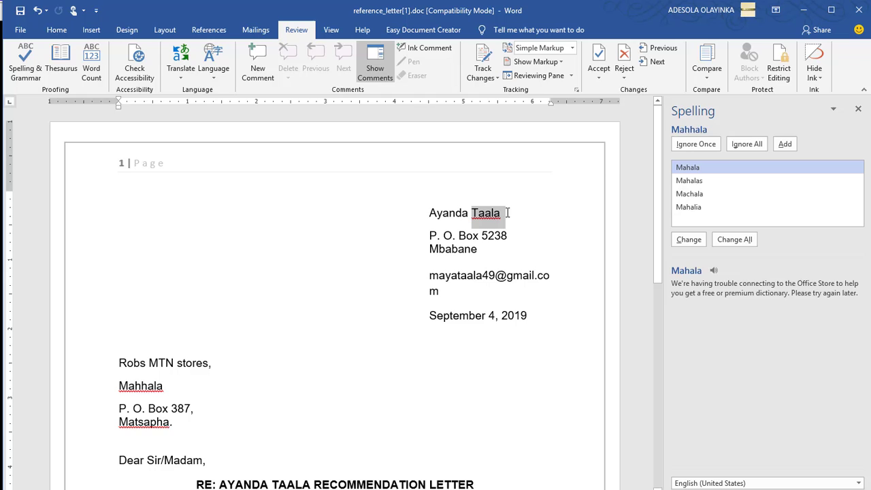
left_click(523, 216)
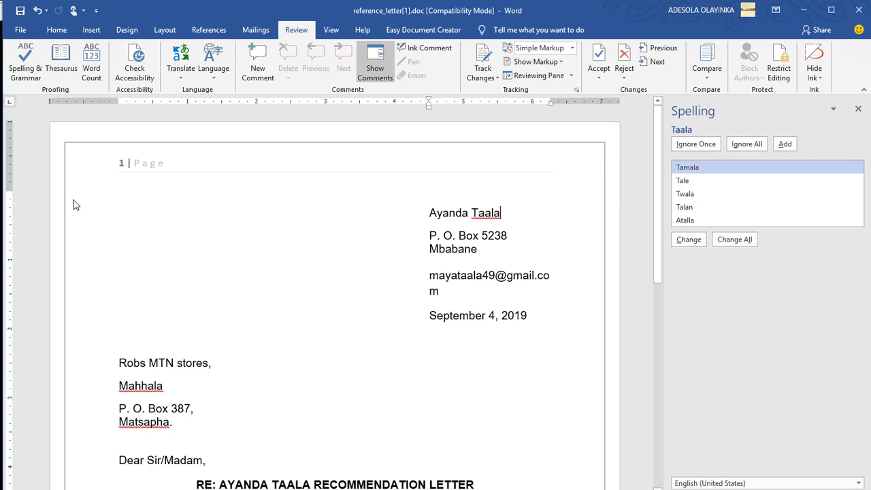
left_click(63, 65)
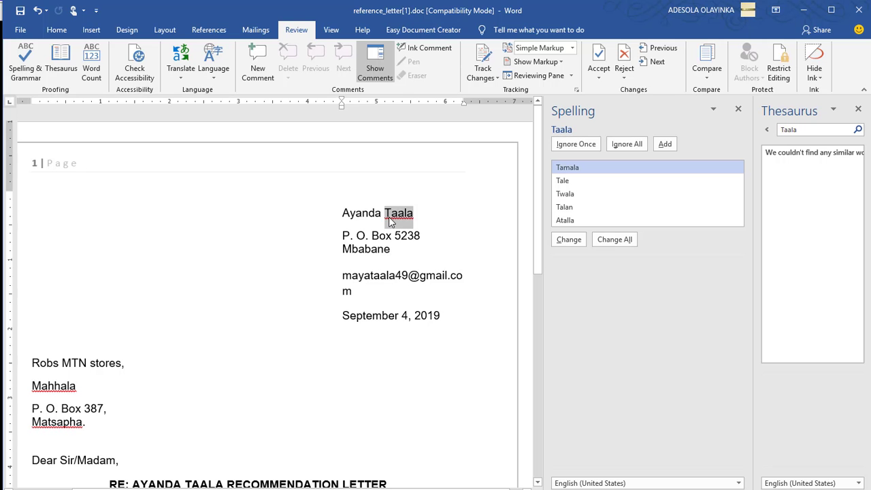
- Review the correction and AutoCorrect suggestions for the flagged surname and run a Smart Lookup on it
right_click(393, 218)
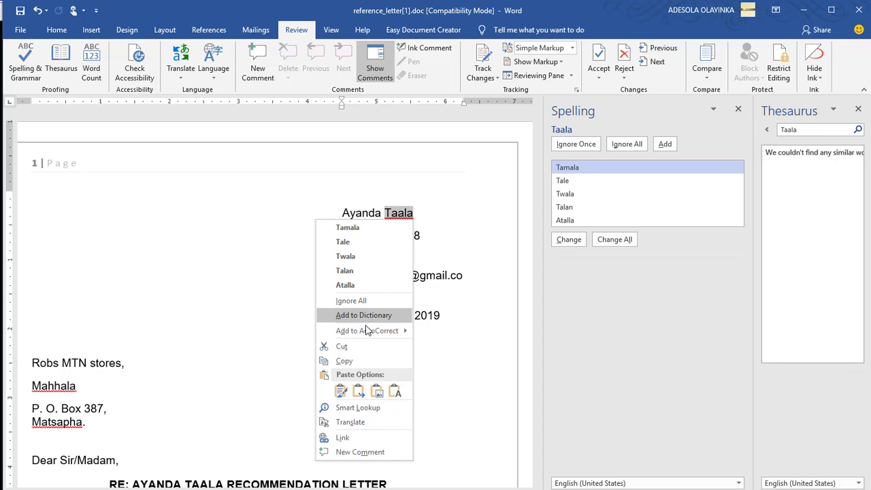
mouse_move(369, 338)
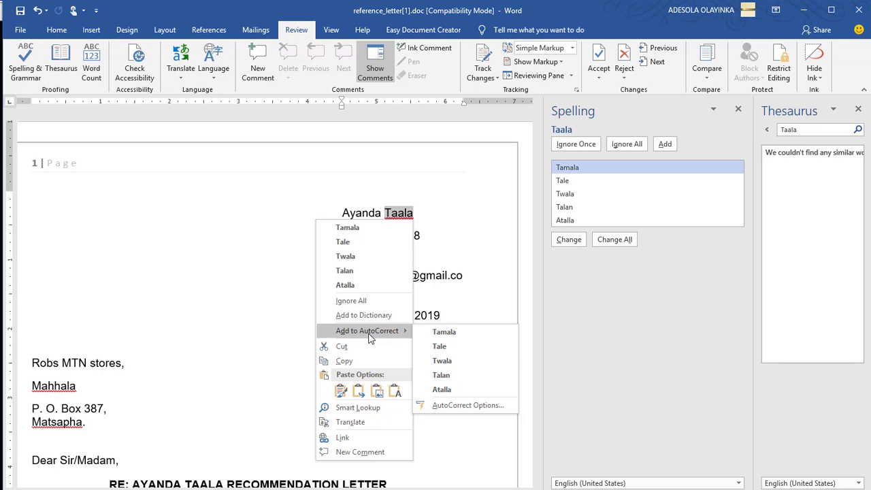
left_click(361, 412)
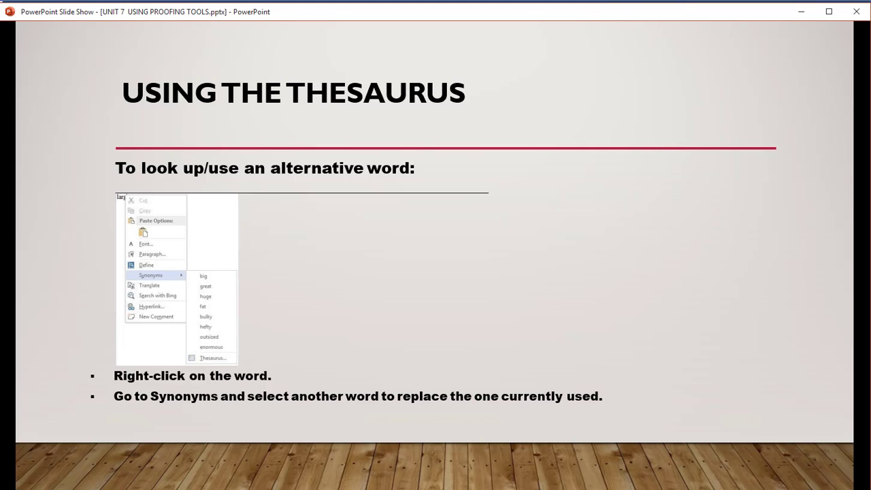
- Advance the slideshow to the slide on printing, and close the Spelling, Thesaurus and Smart Lookup results in Word
key("Right")
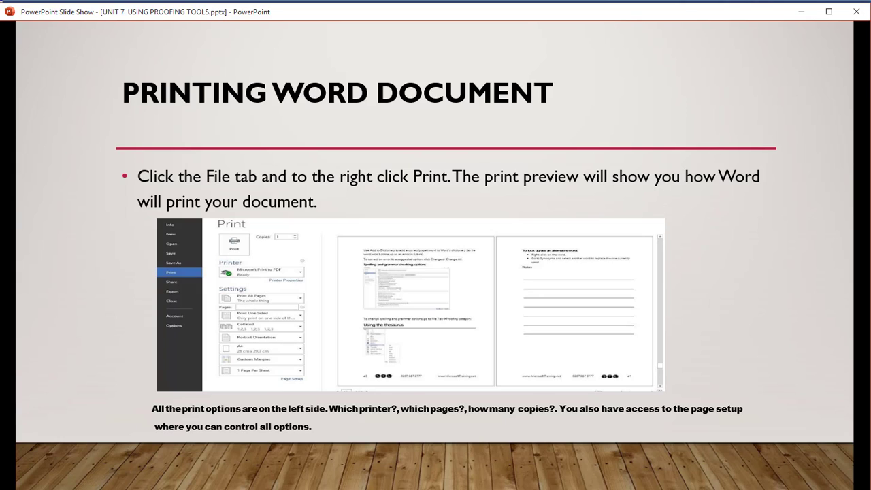
key("alt+Tab")
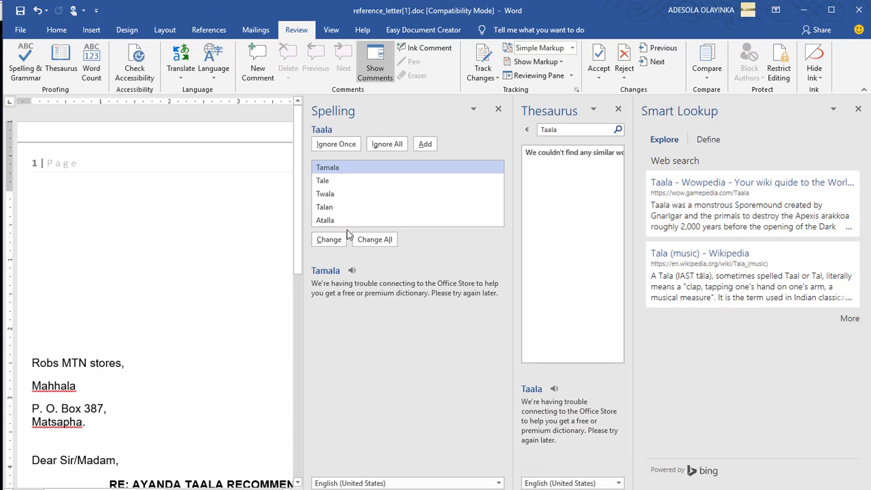
left_click(499, 111)
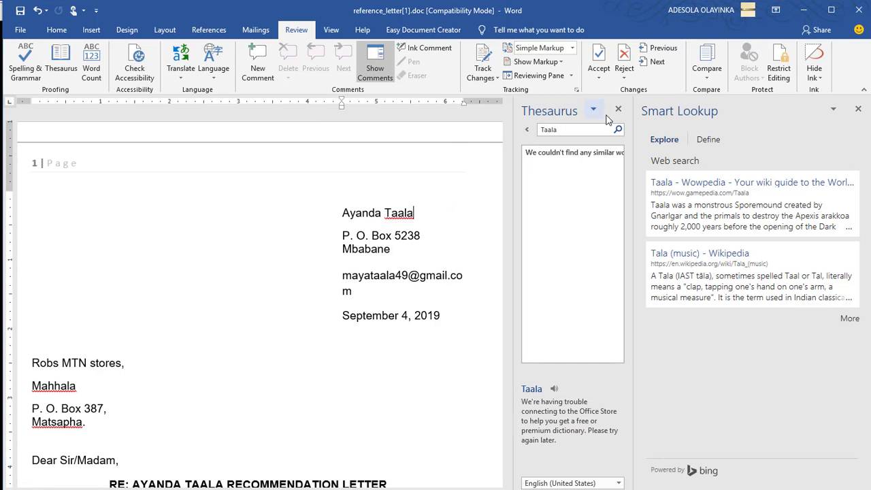
left_click(617, 109)
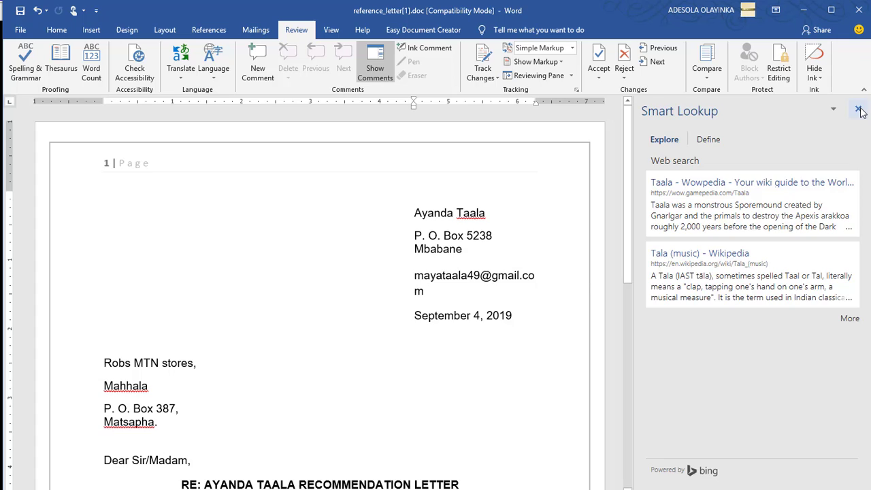
left_click(858, 110)
- Open the letter's print preview and review the orientation, paper size and pages-per-sheet choices without changing them
left_click(20, 29)
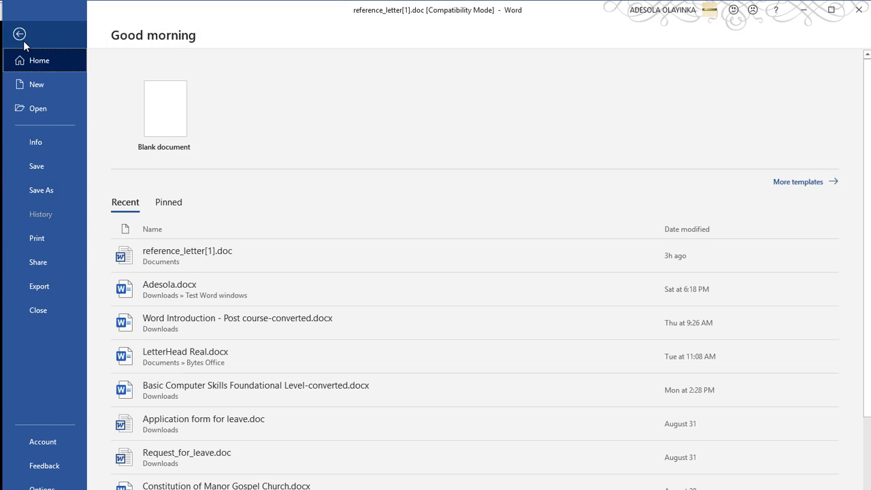
left_click(34, 238)
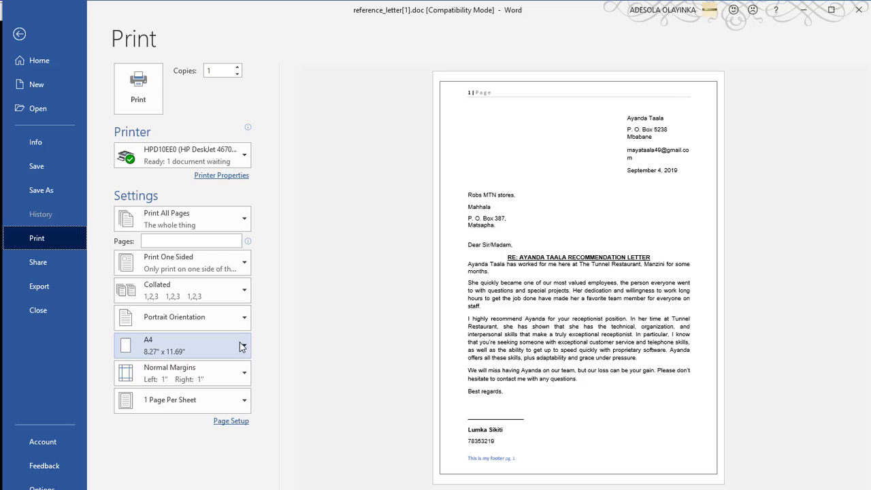
left_click(244, 318)
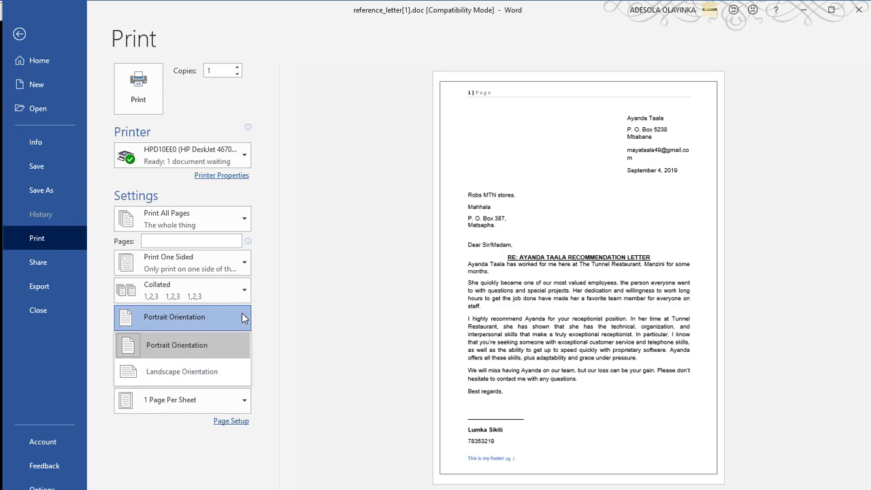
left_click(243, 317)
left_click(243, 317)
left_click(241, 317)
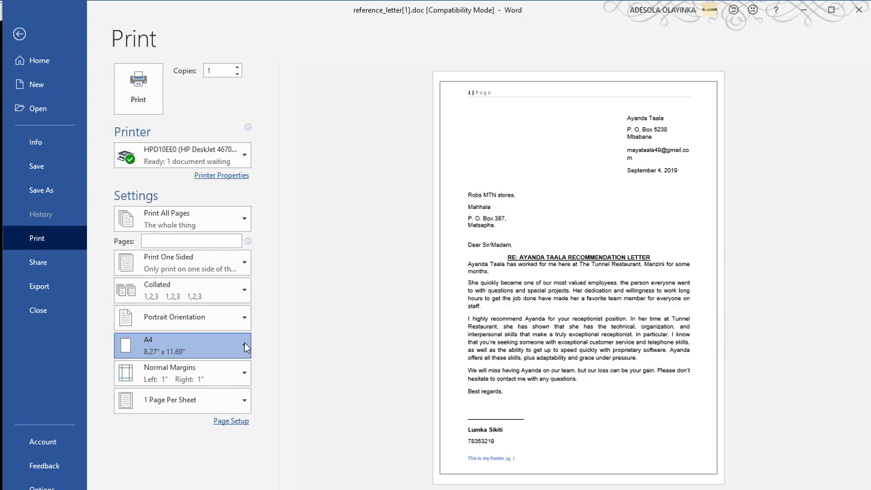
left_click(246, 348)
left_click(245, 348)
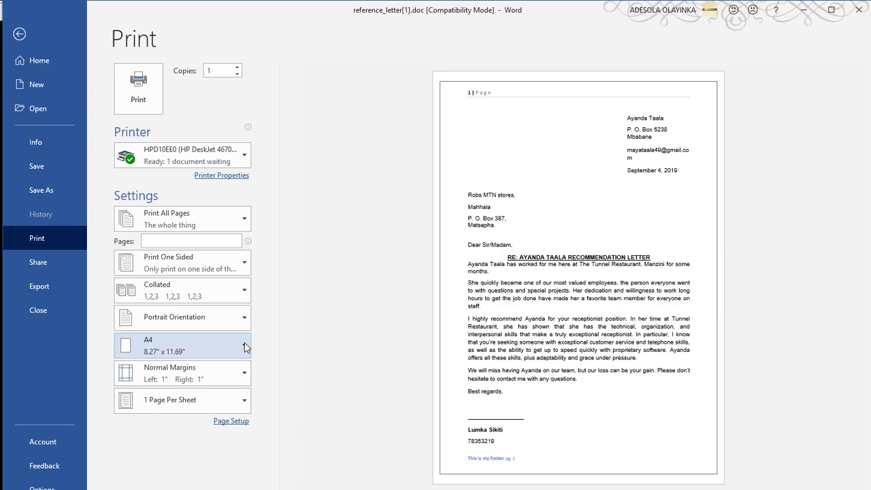
left_click(243, 401)
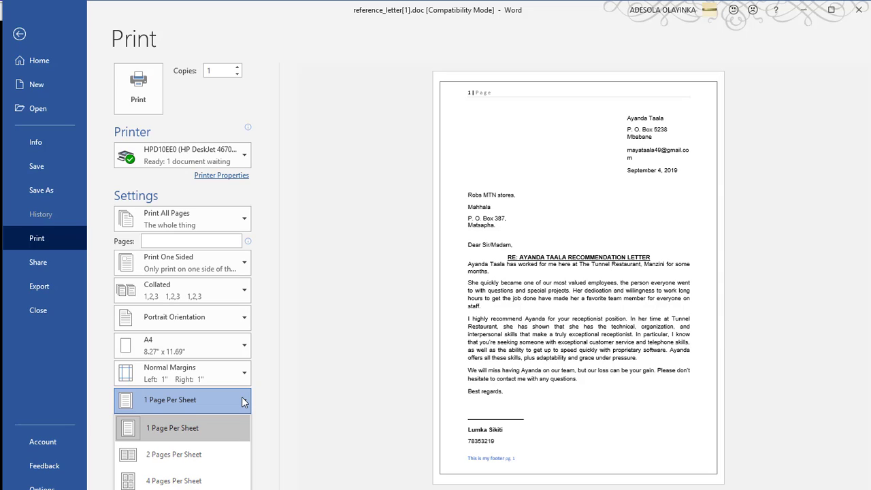
left_click(243, 401)
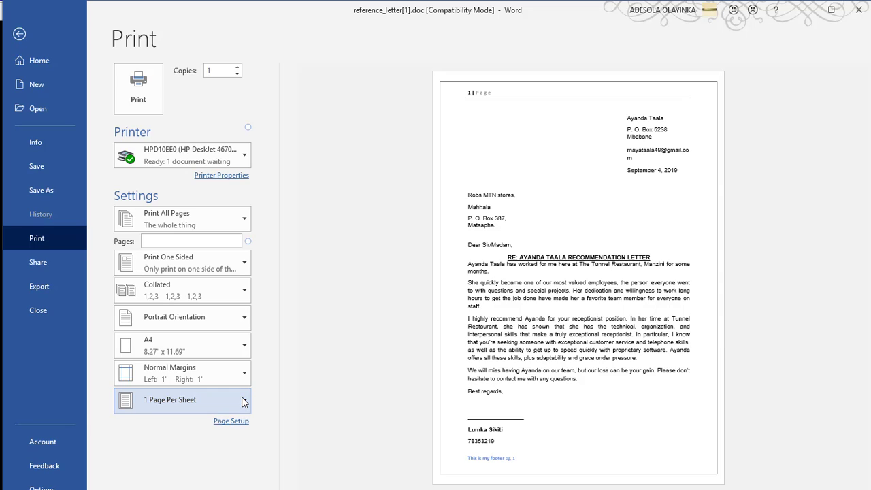
- Review the printer's layout, paper and quality properties and its advanced paper size options, keeping the existing settings
left_click(225, 179)
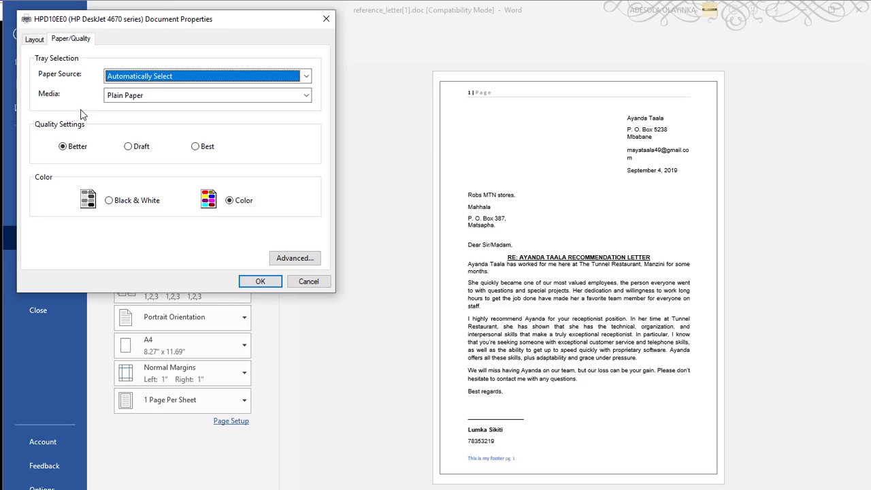
left_click(34, 40)
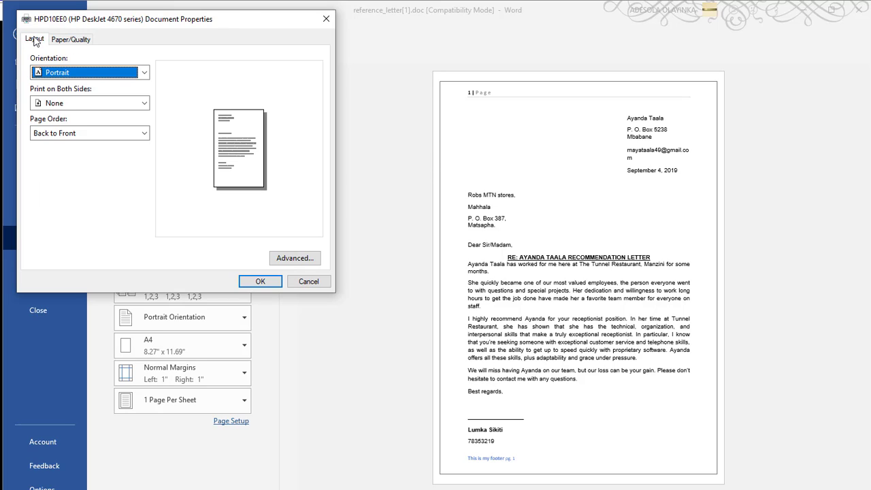
left_click(67, 40)
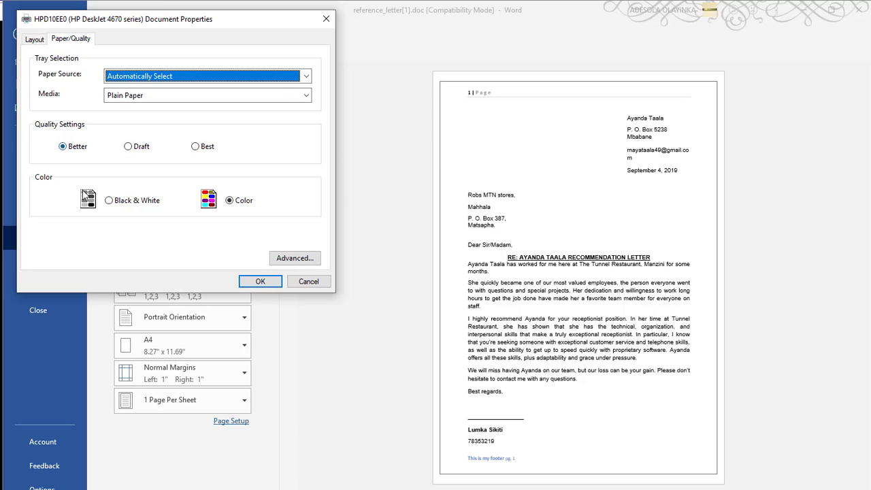
left_click(304, 256)
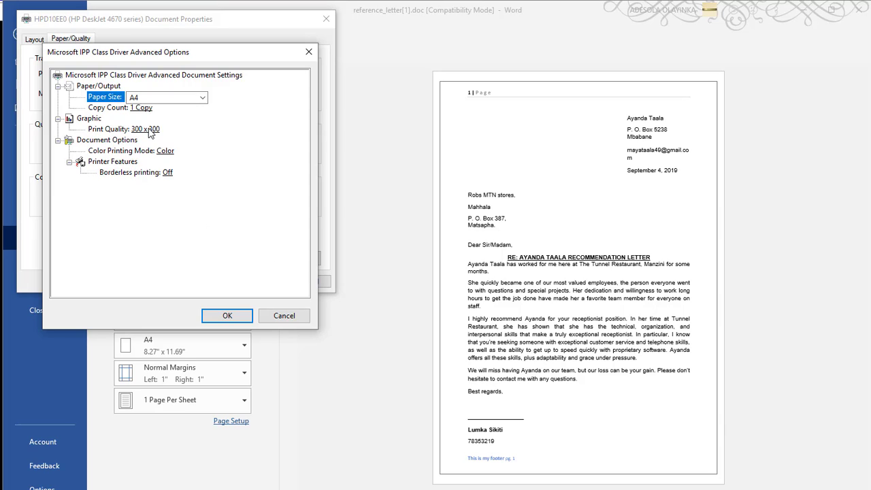
left_click(202, 97)
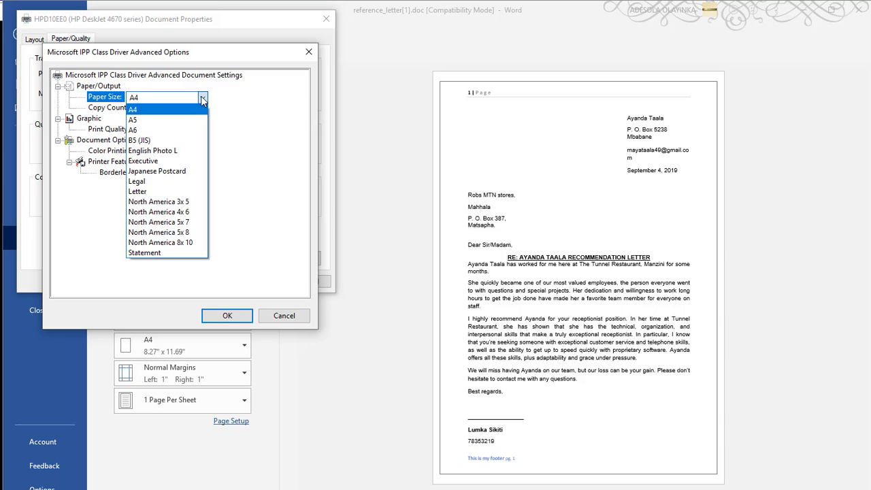
left_click(202, 99)
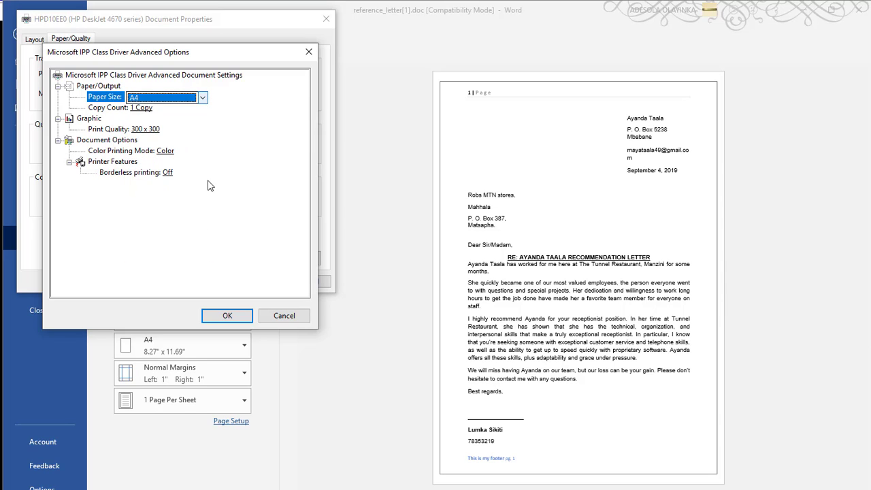
left_click(218, 316)
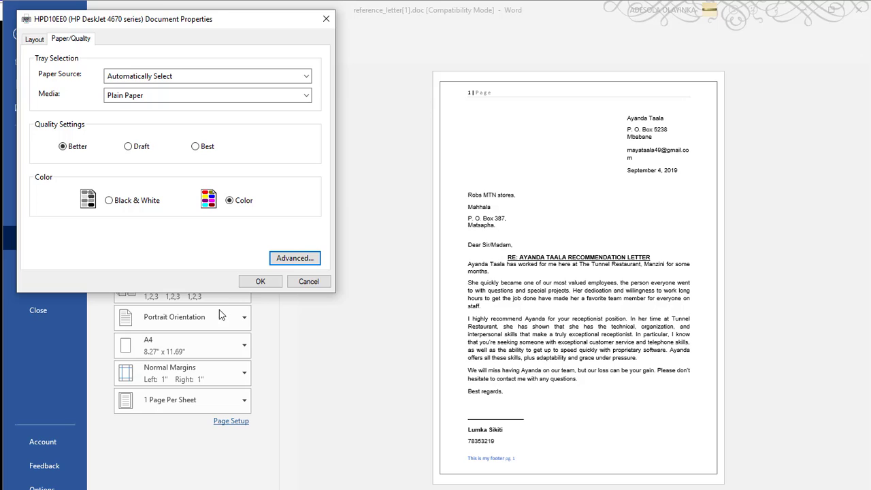
left_click(255, 281)
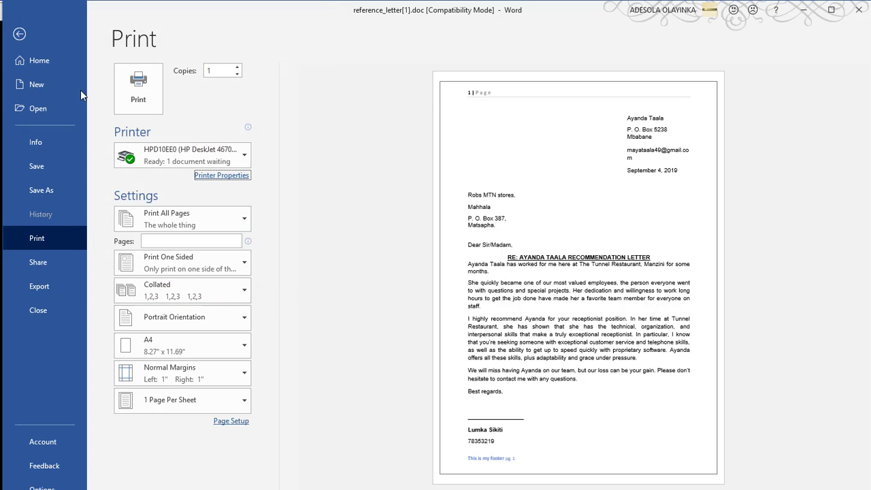
- Print one copy of the whole reference letter
left_click(129, 96)
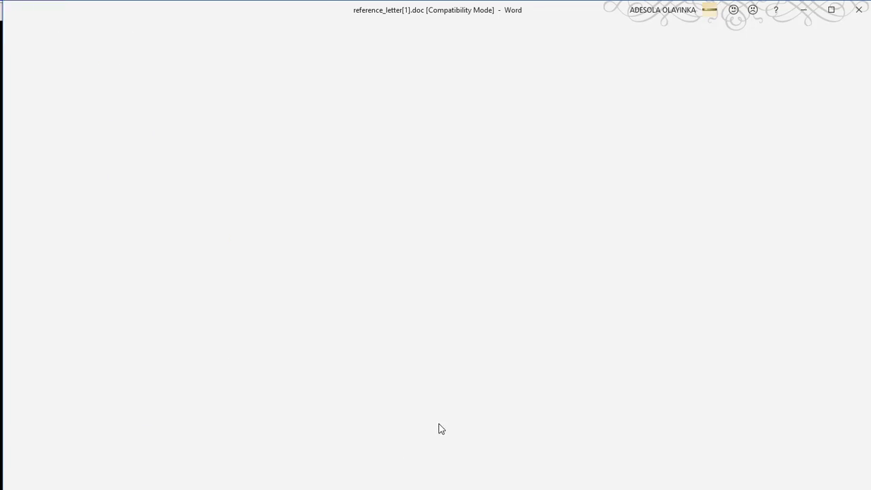